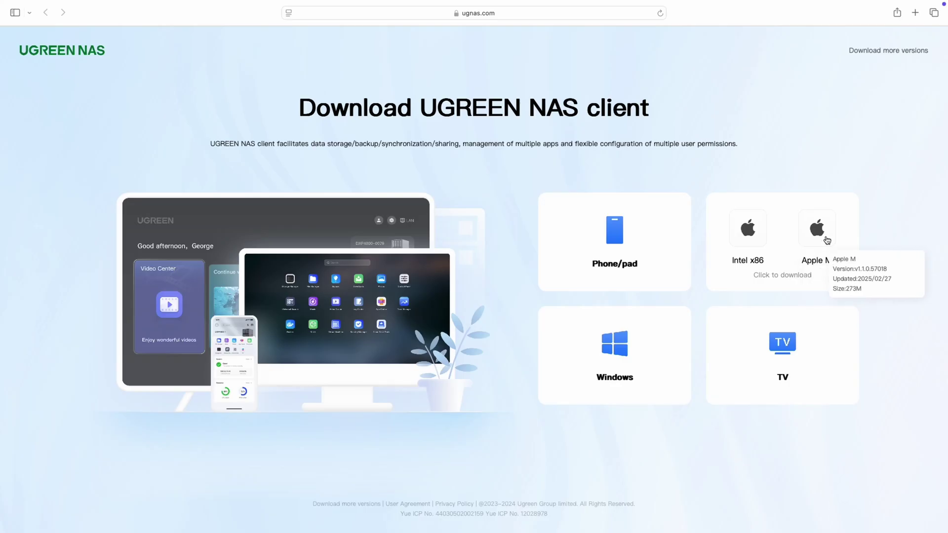
Download the Apple M version of the UGREEN NAS client and install it in the Applications folder.
left_click(821, 258)
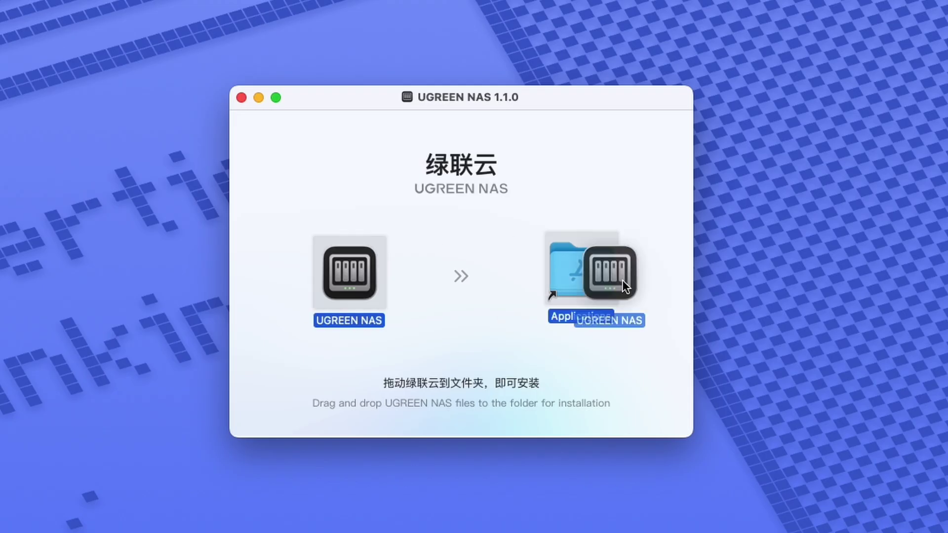
left_click_drag(622, 280, 603, 288)
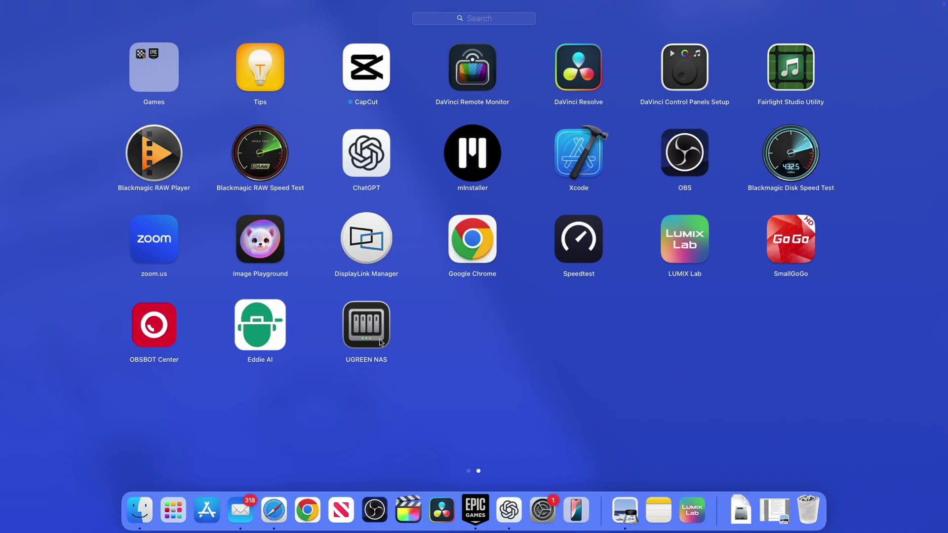
Launch the UGREEN NAS client, register the DXP4800 Plus as a new device and start its initialization.
left_click(365, 322)
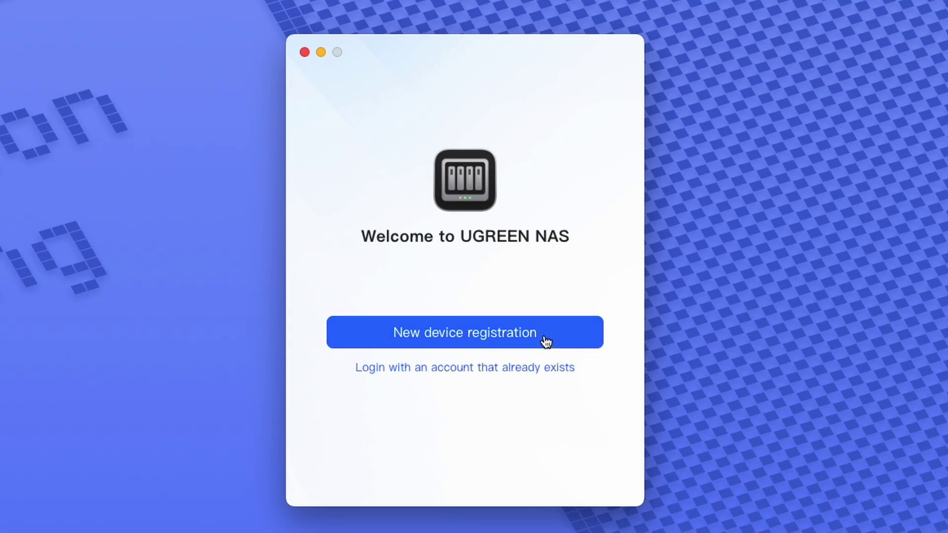
left_click(545, 341)
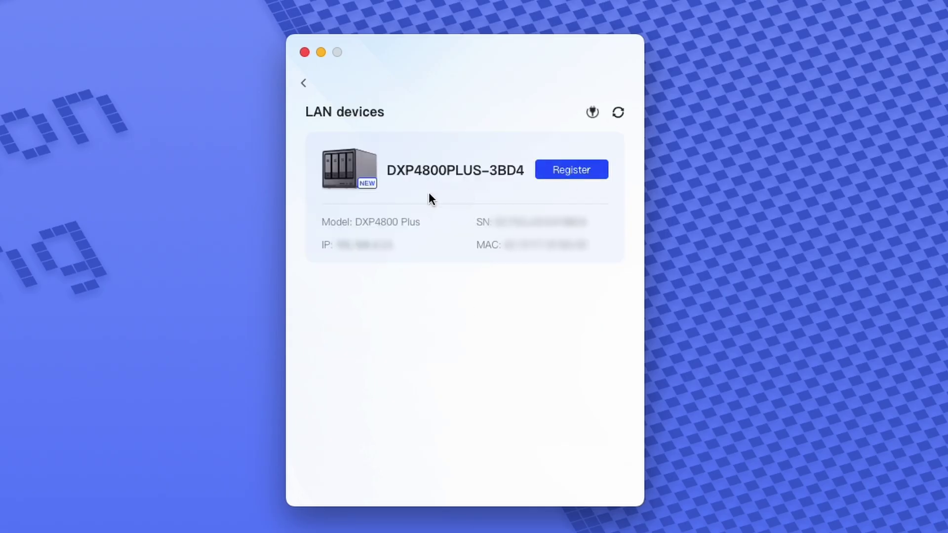
left_click(577, 177)
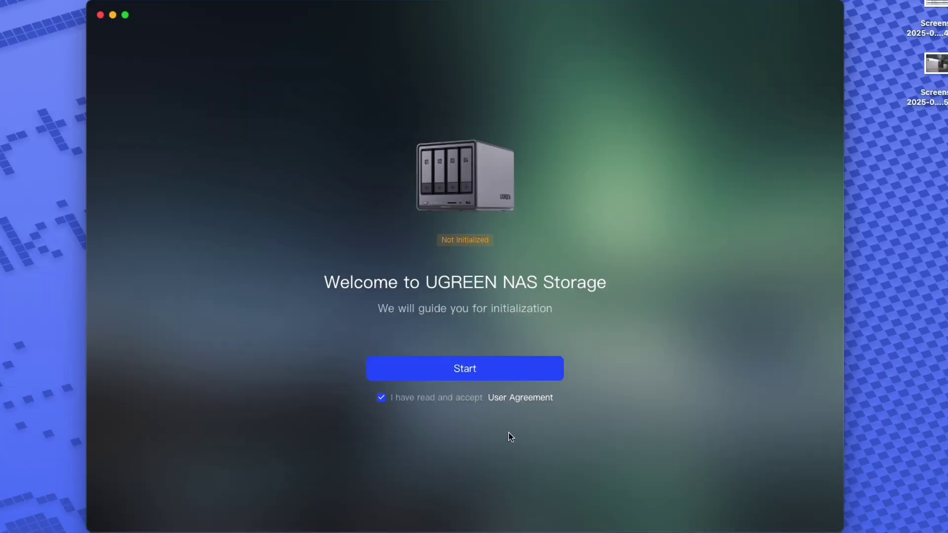
left_click(484, 372)
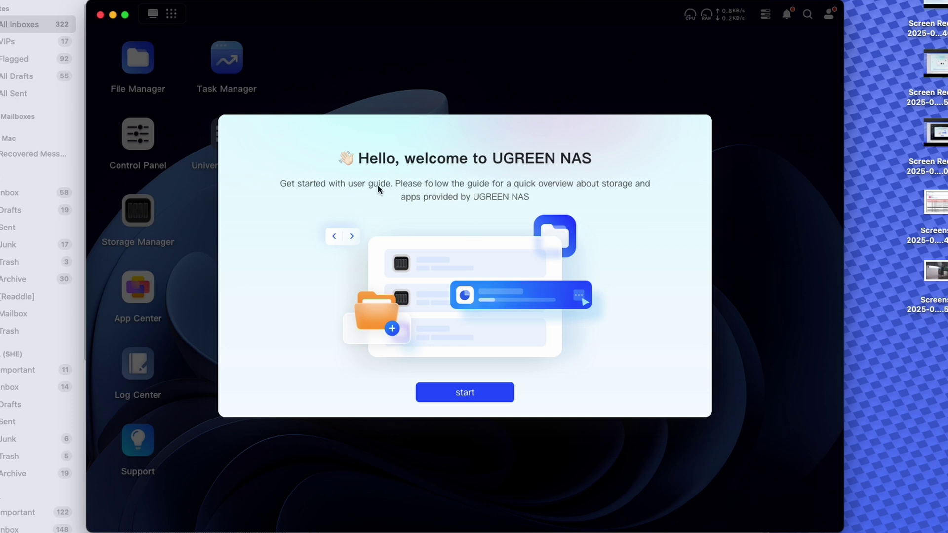
Go through the welcome guide's Storage Manager introduction and begin creating a storage pool.
left_click(466, 394)
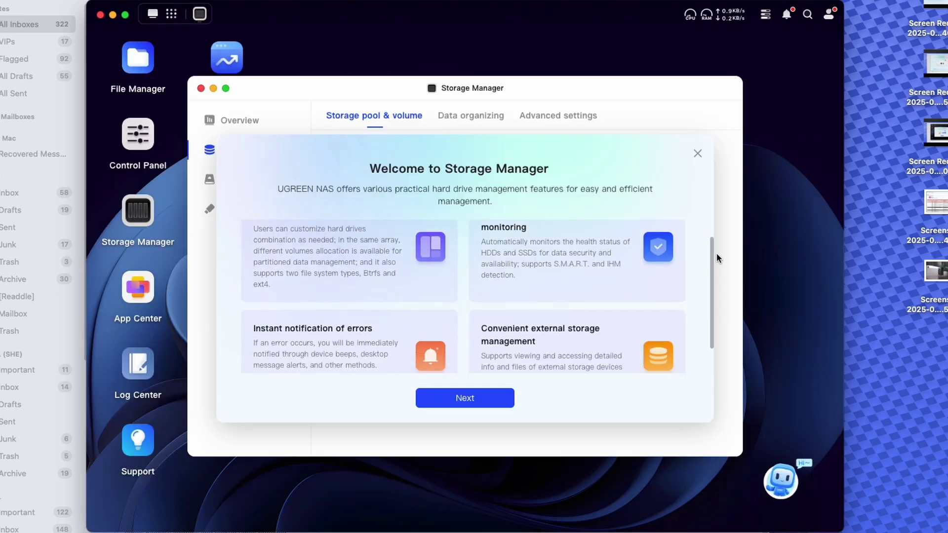
left_click_drag(715, 253, 711, 215)
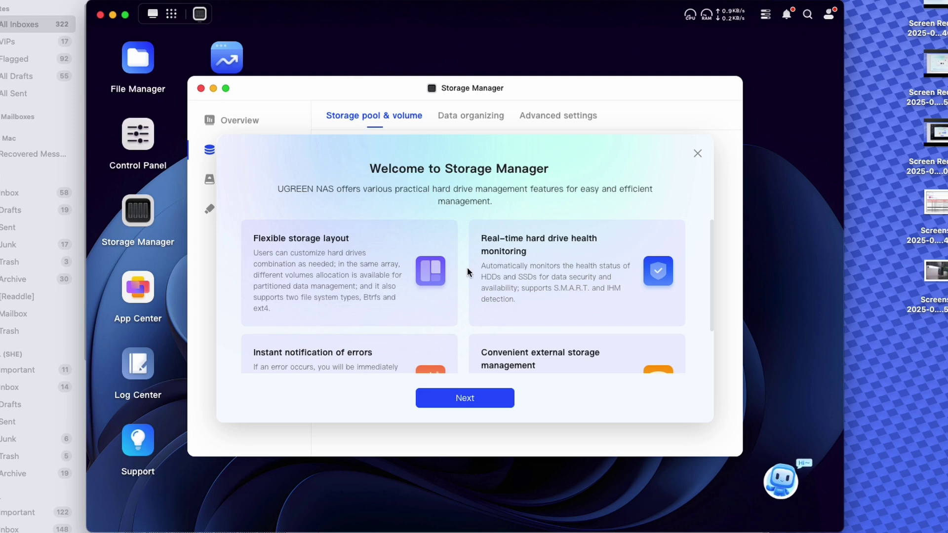
left_click_drag(711, 253, 715, 306)
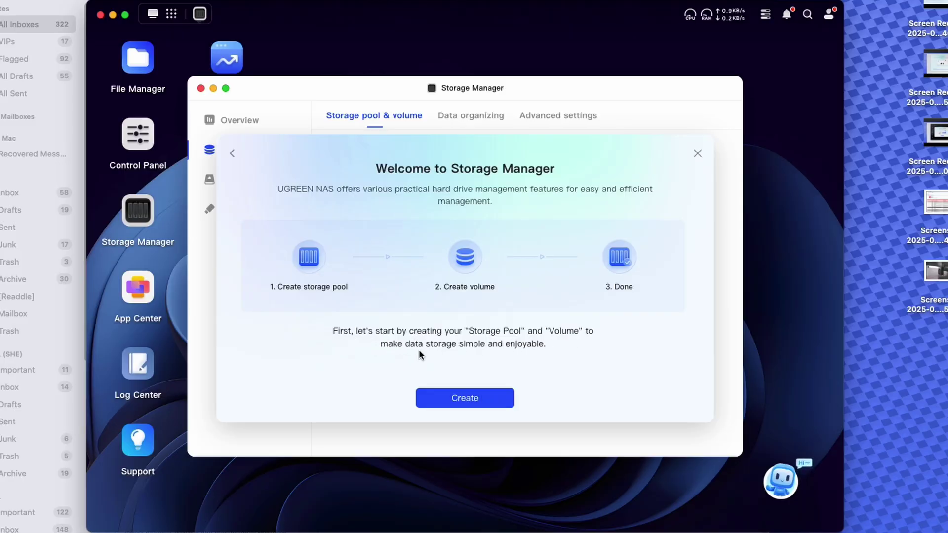
left_click(464, 399)
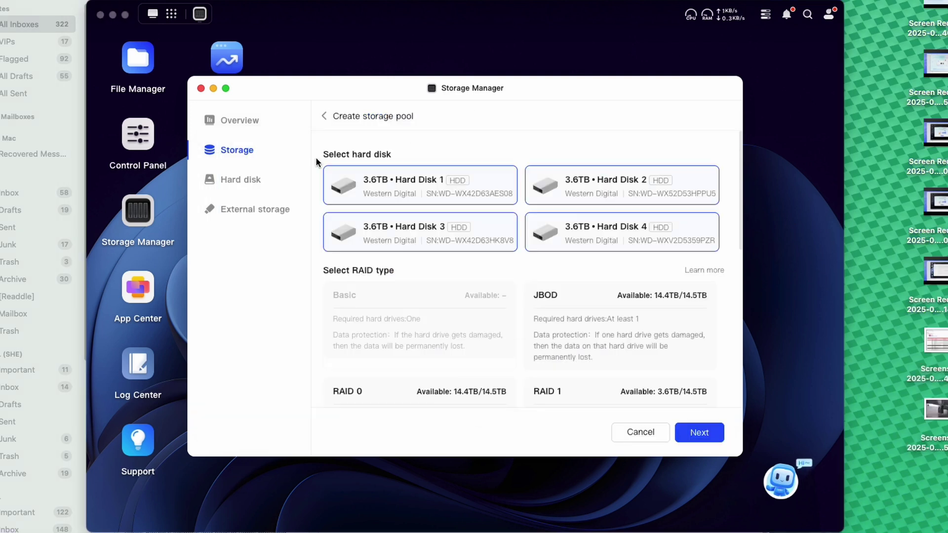
Compare the available RAID types for the four hard disks by capacity, required drives and data protection.
scroll(496, 218, "down", 8)
scroll(584, 225, "up", 3)
scroll(585, 224, "up", 5)
scroll(597, 228, "down", 1)
scroll(606, 268, "down", 4)
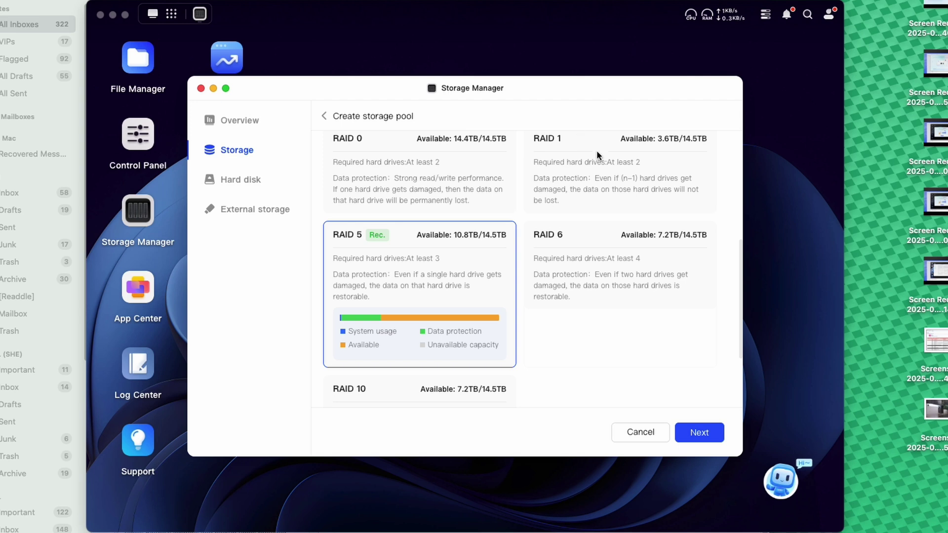
scroll(680, 222, "up", 3)
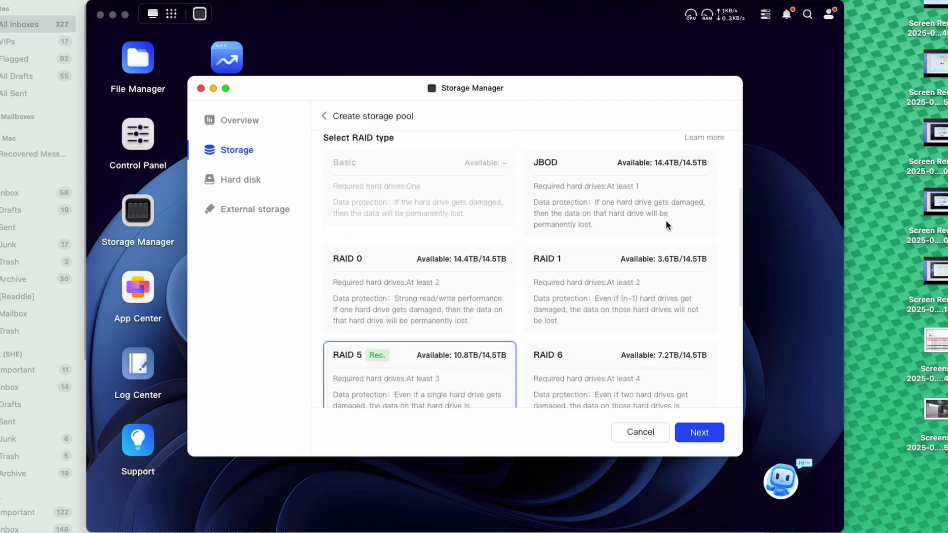
scroll(670, 230, "down", 3)
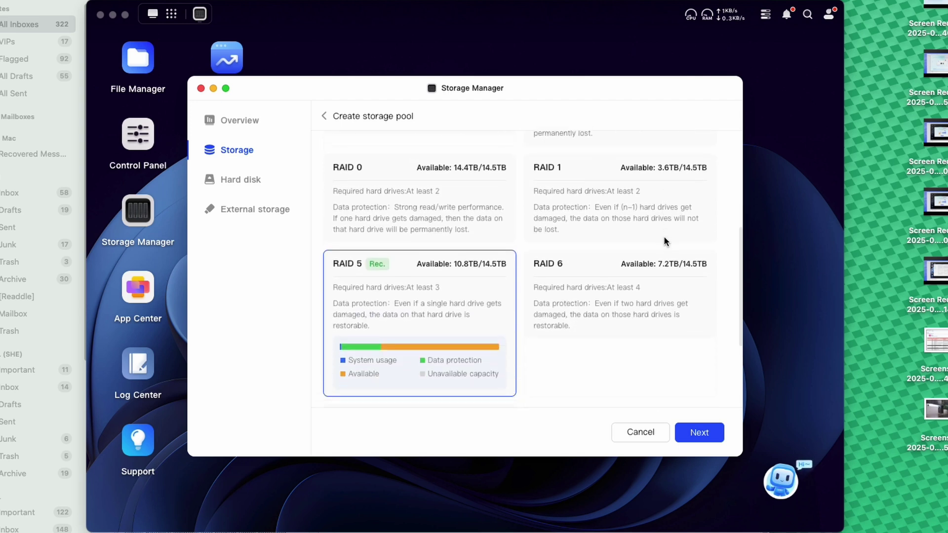
scroll(665, 236, "down", 1)
scroll(647, 227, "down", 1)
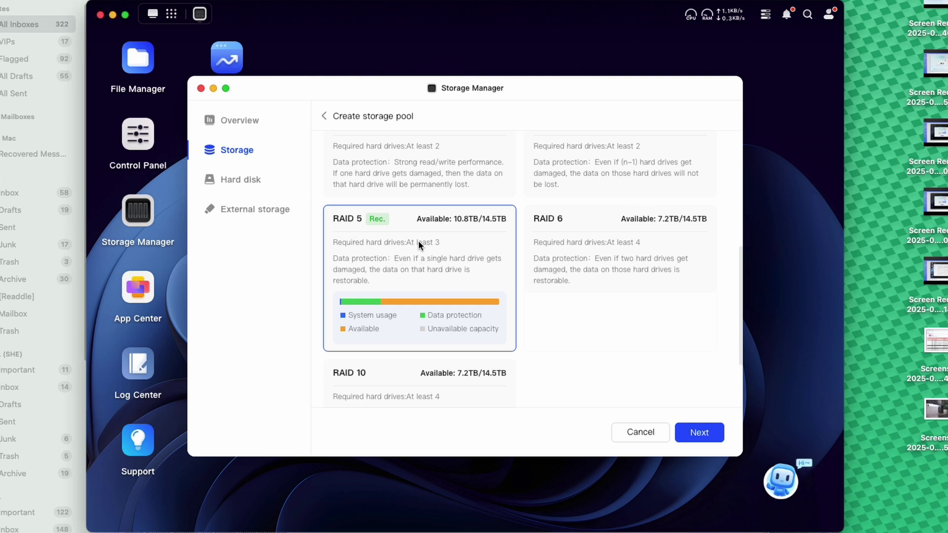
Create a RAID 5 storage pool from all four hard disks with a full-capacity ext4 Volume 1, authorizing the format with the account password.
left_click(714, 443)
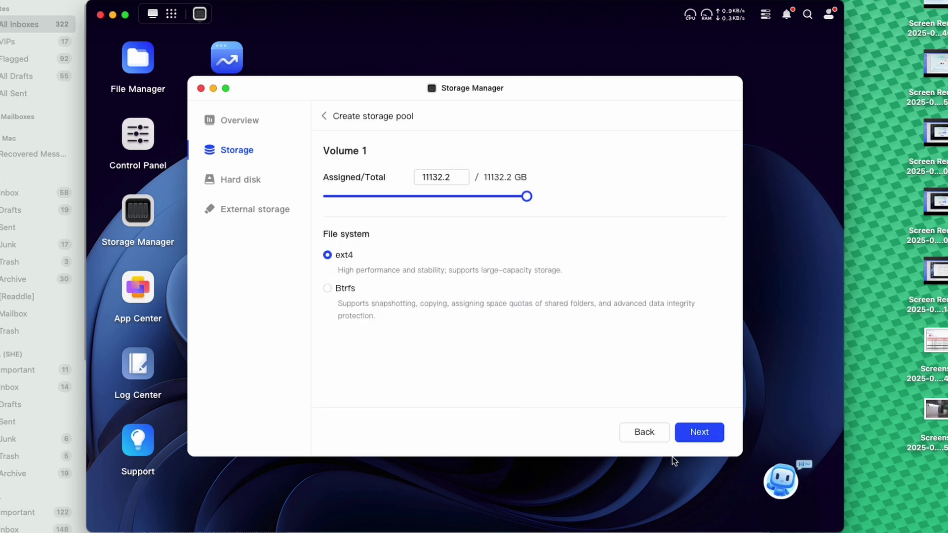
left_click(697, 435)
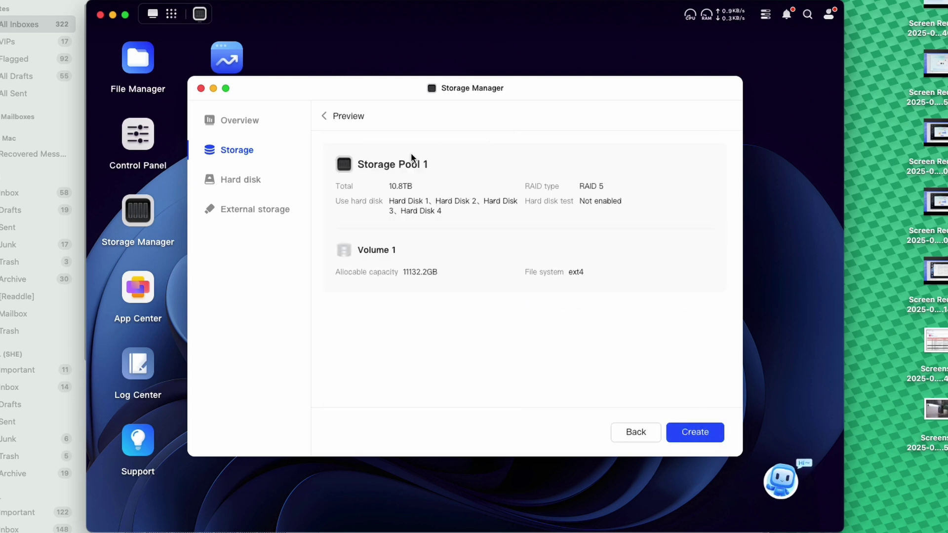
left_click(716, 437)
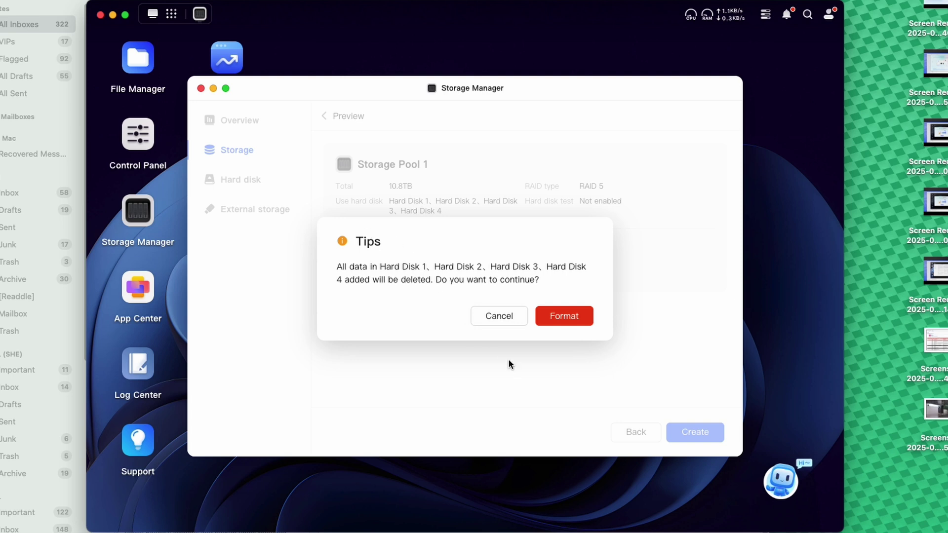
left_click(572, 319)
type("••••••••••")
left_click(552, 335)
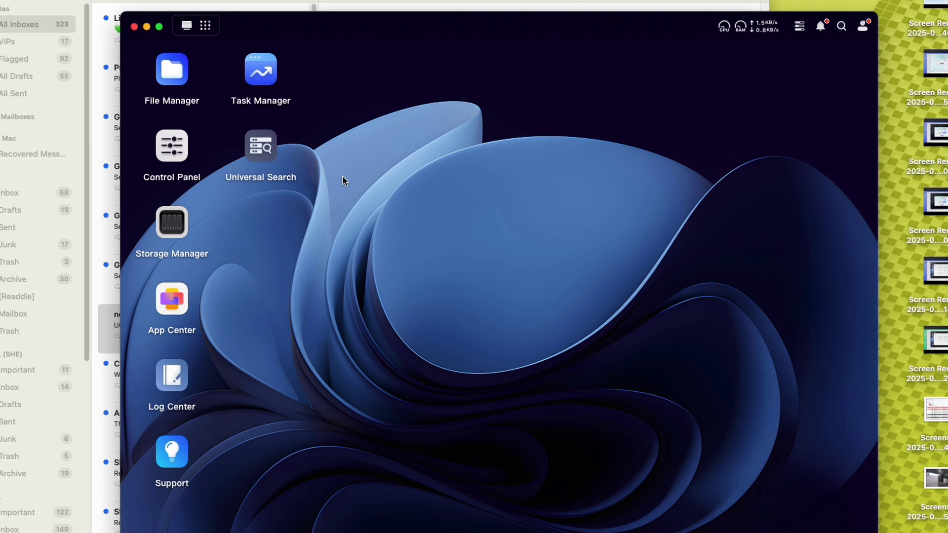
Browse the personal, shared and user folders in File Manager.
left_click(180, 73)
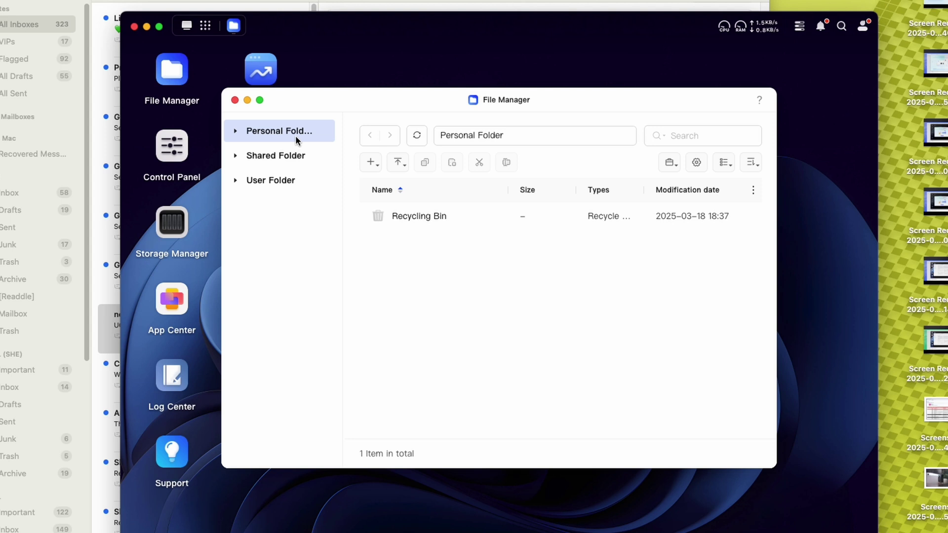
left_click(290, 158)
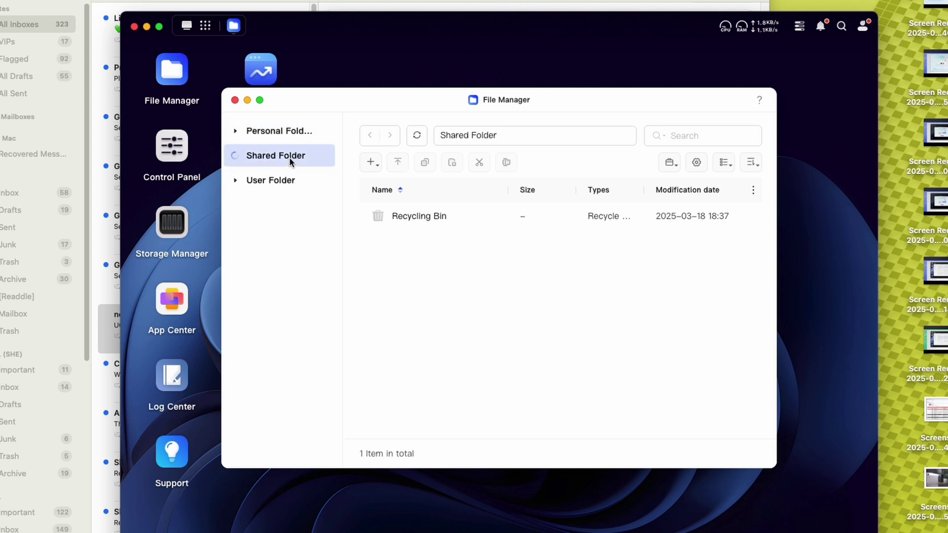
left_click(271, 183)
left_click(284, 133)
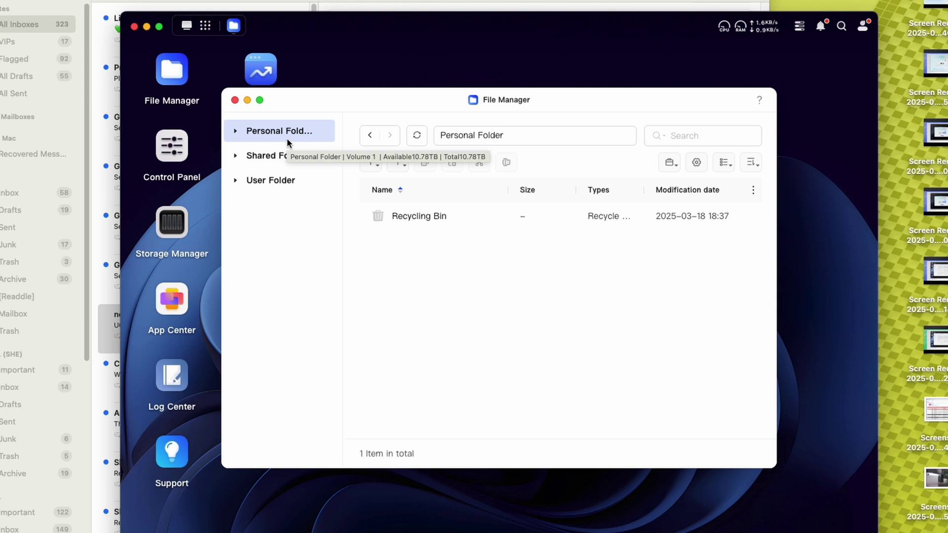
left_click(270, 157)
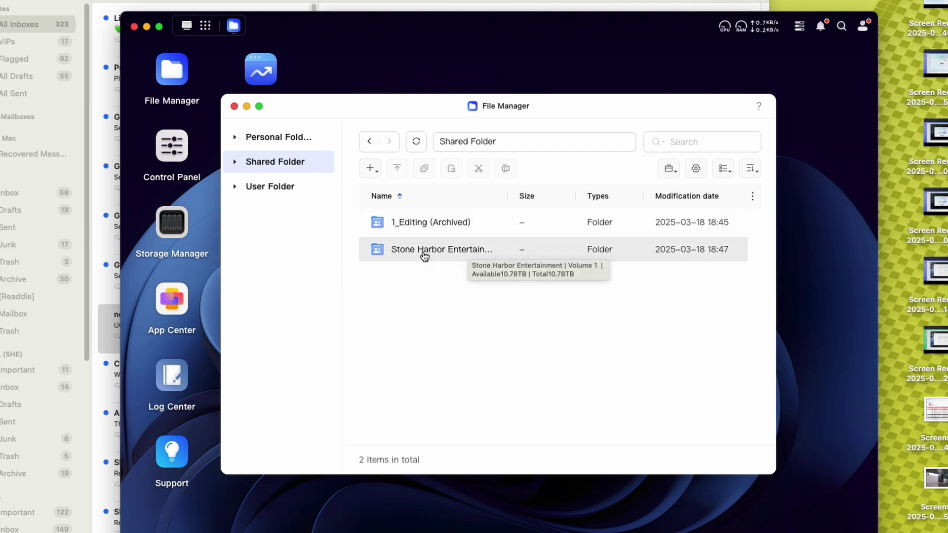
View the contents of the Stone Harbor Entertainment shared folder and return to the shared folder list.
left_click(450, 255)
double_click(450, 255)
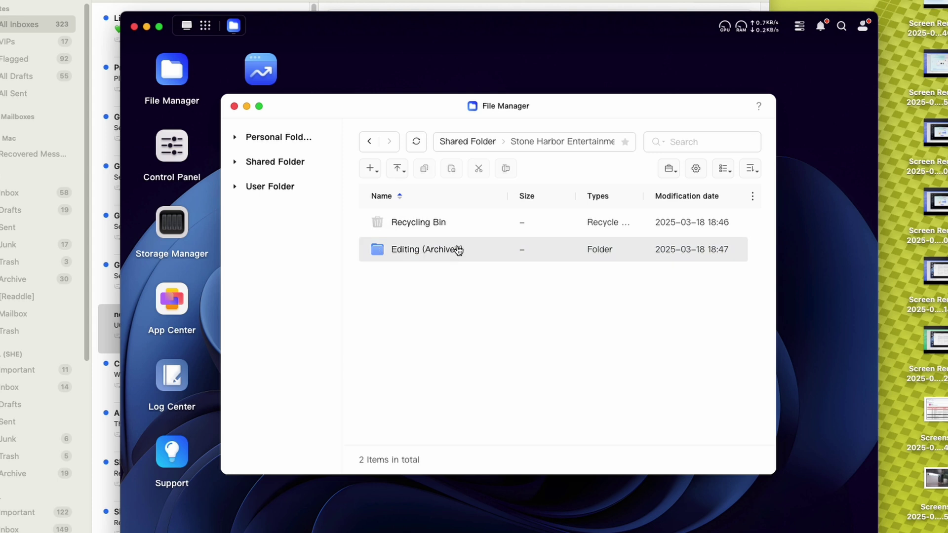
key("BackSpace")
Permanently delete the shared folder 1_Editing (Archived) using shared folder management.
left_click(487, 220)
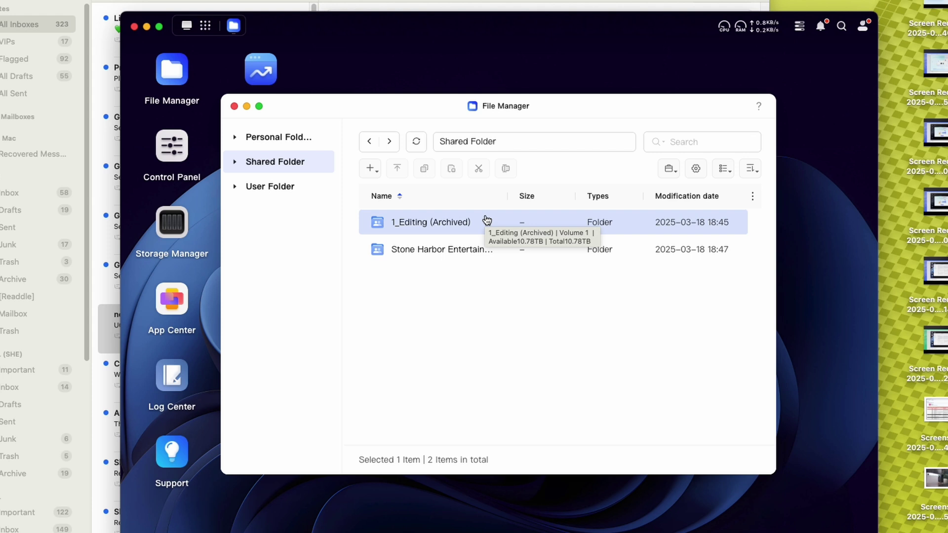
right_click(485, 220)
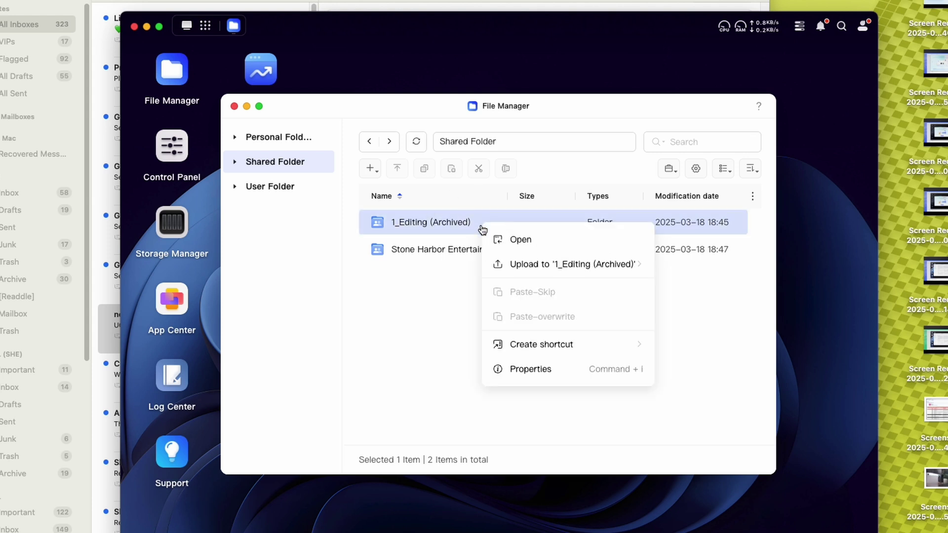
mouse_move(530, 344)
left_click(448, 224)
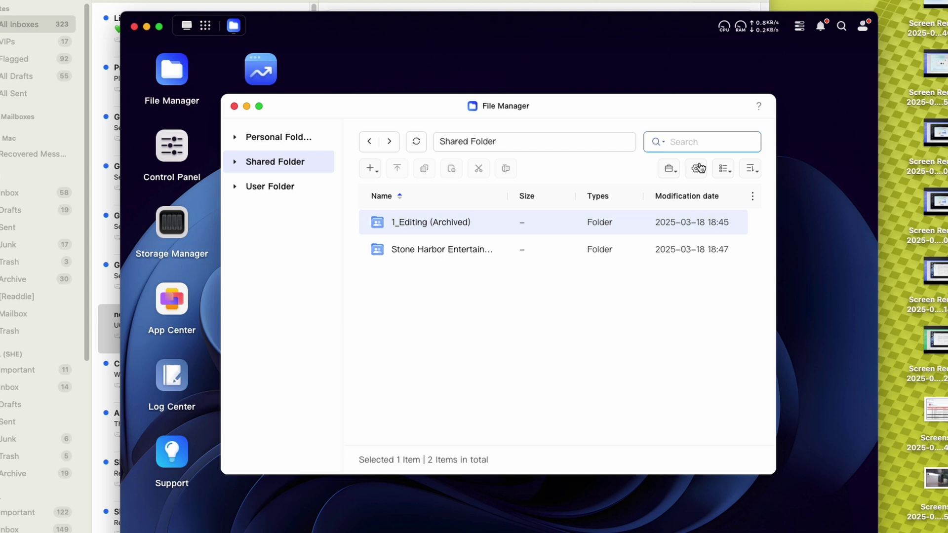
left_click(671, 176)
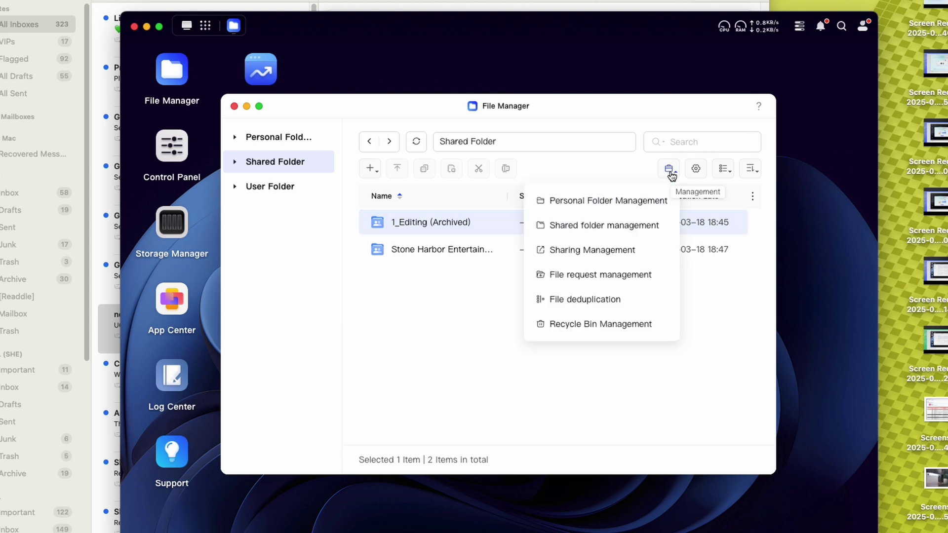
left_click(627, 226)
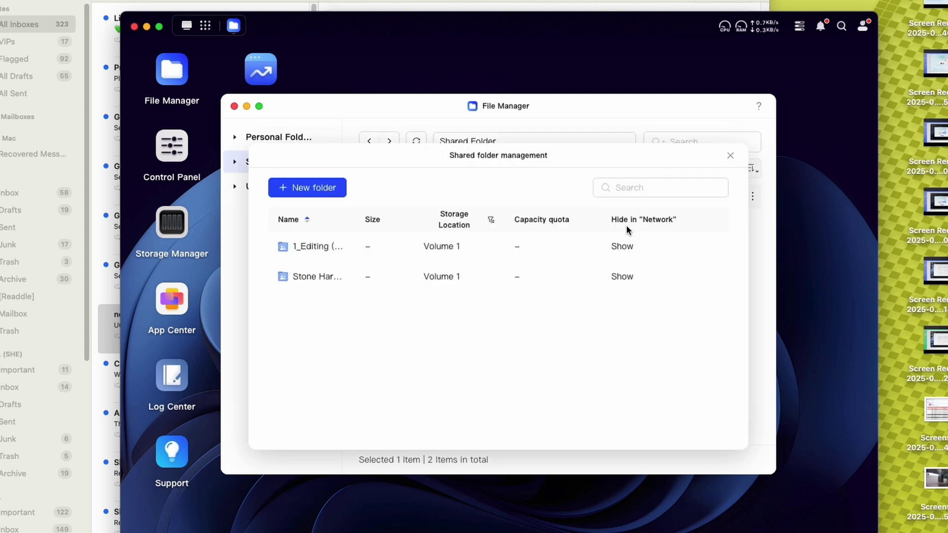
mouse_move(315, 248)
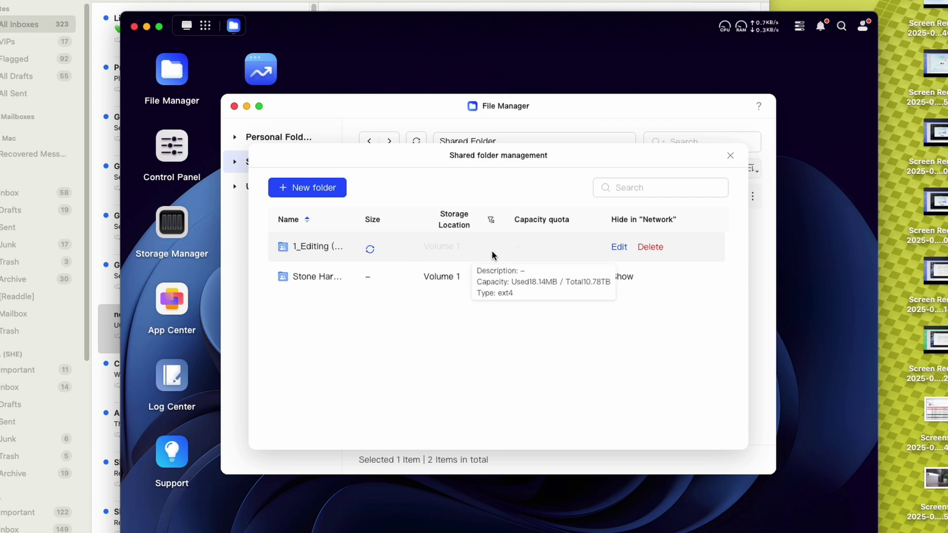
left_click(651, 247)
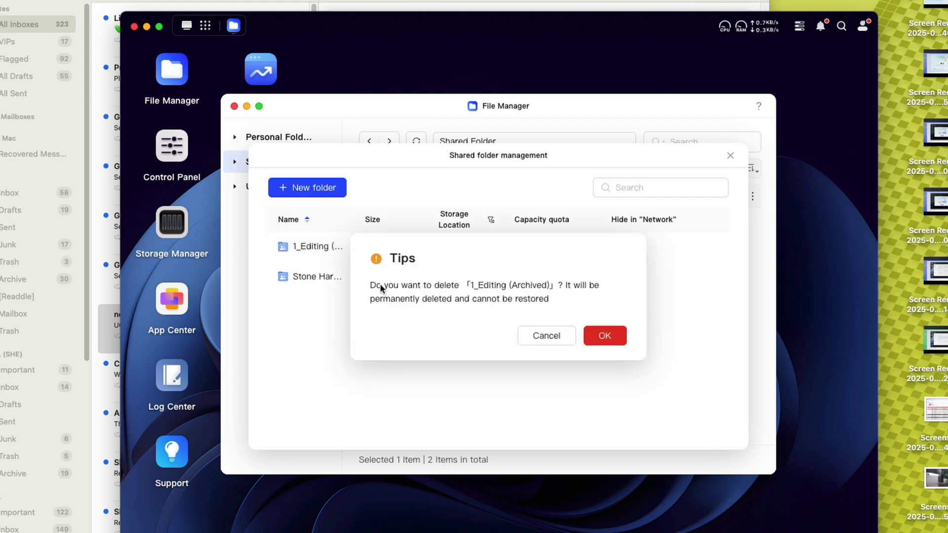
left_click(604, 335)
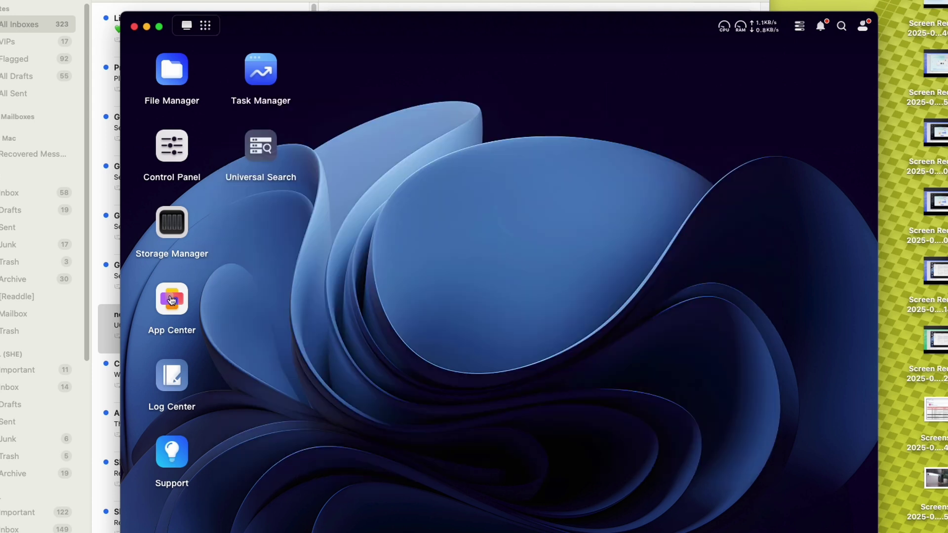
Browse the full list of installable apps in App Center.
left_click(171, 298)
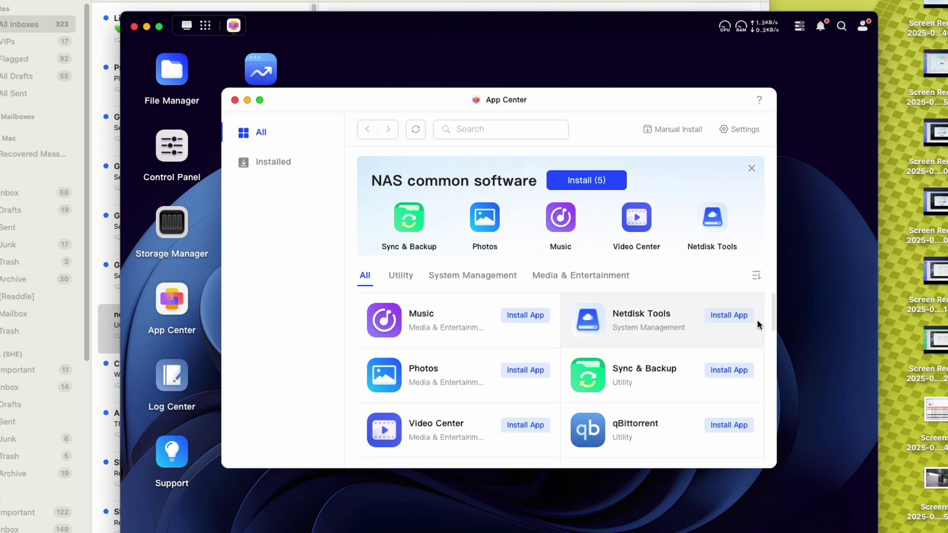
left_click_drag(772, 302, 767, 325)
scroll(598, 399, "up", 5)
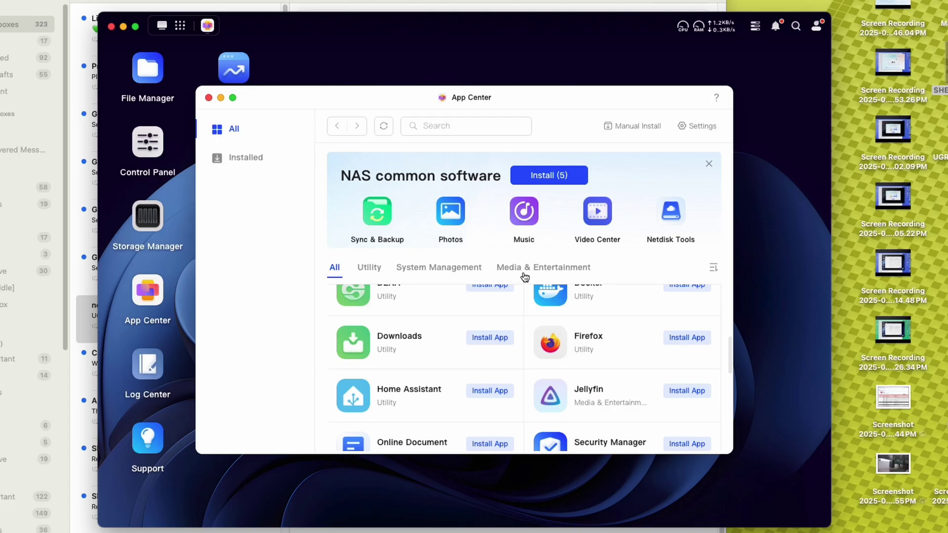
left_click_drag(731, 347, 729, 363)
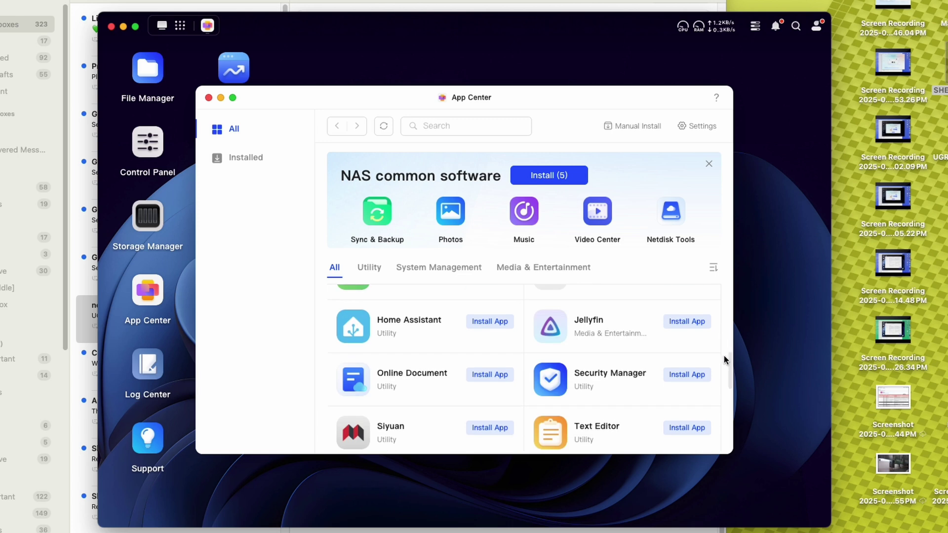
left_click_drag(729, 363, 732, 383)
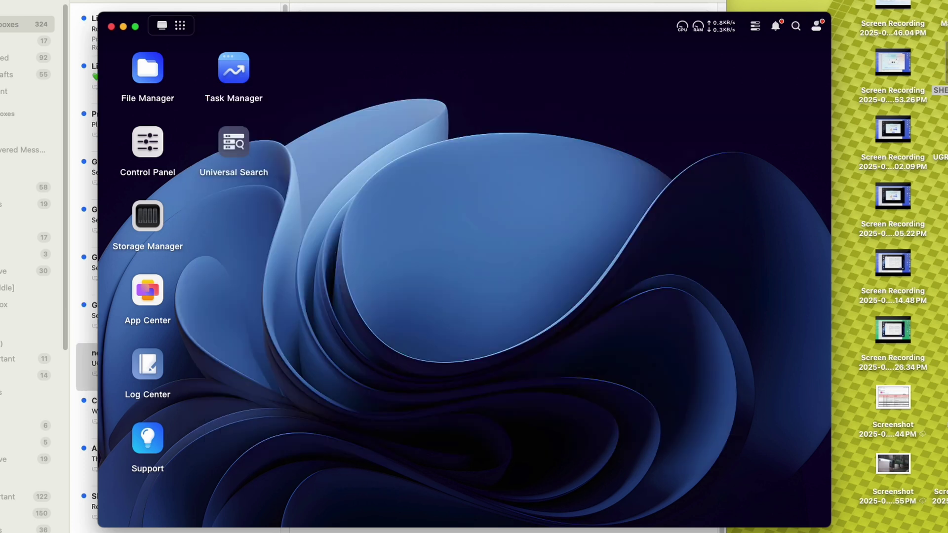
Dismiss the external storage notification and view the connected devices under Peripheral in File Manager.
left_click(150, 76)
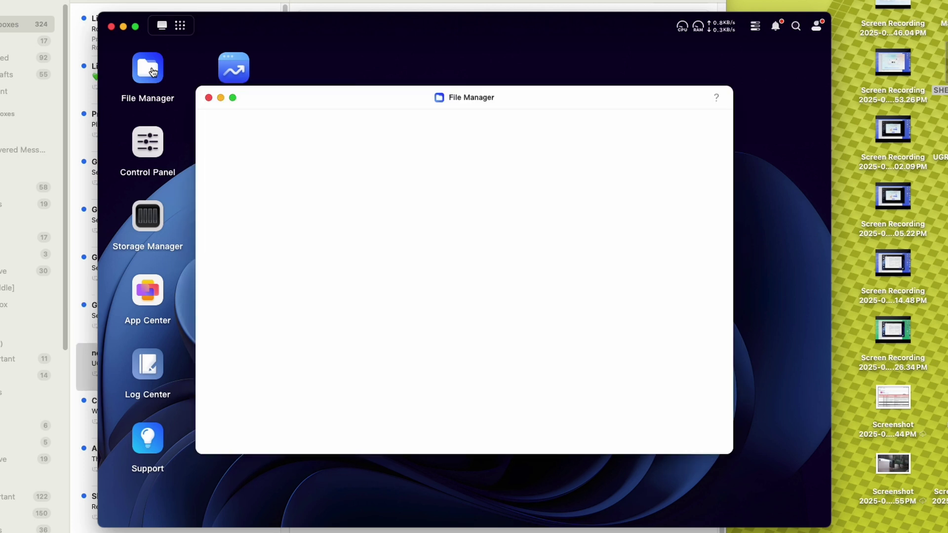
left_click(208, 98)
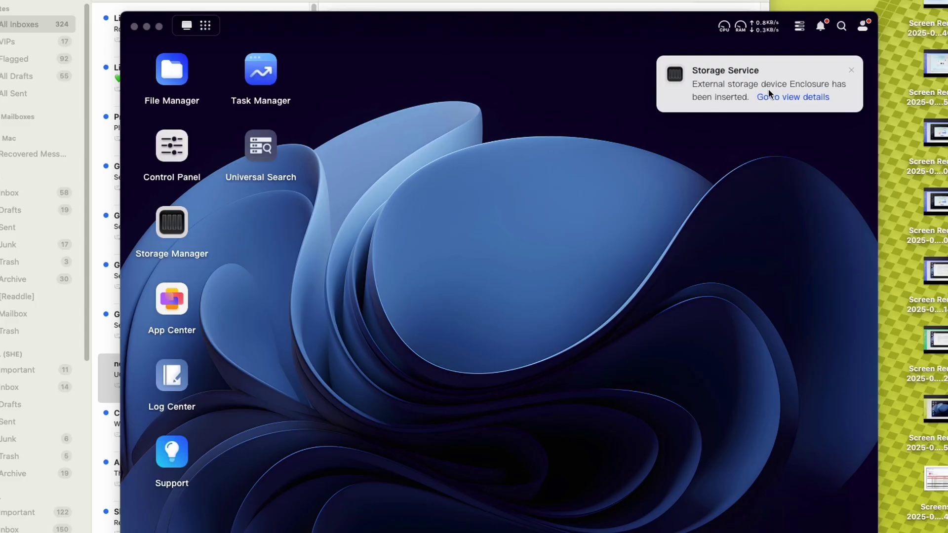
left_click(816, 85)
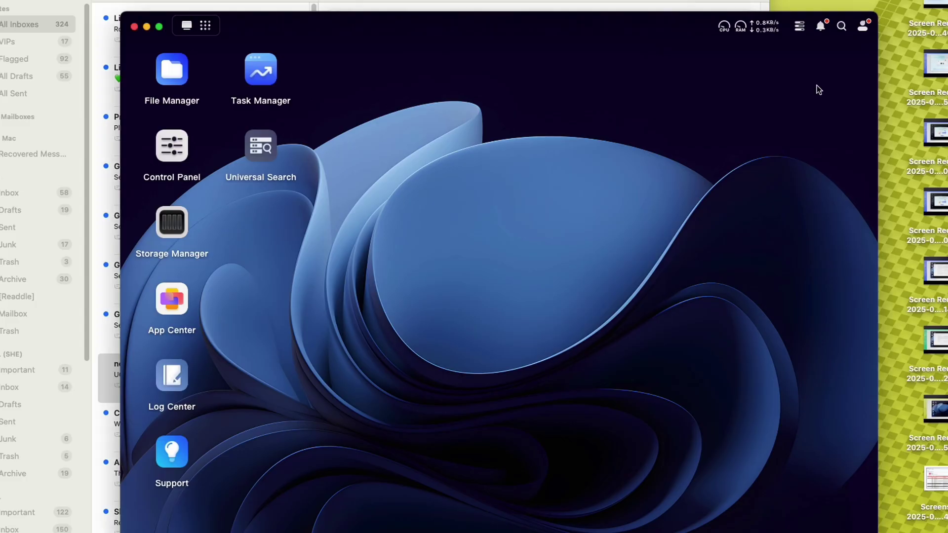
left_click(170, 73)
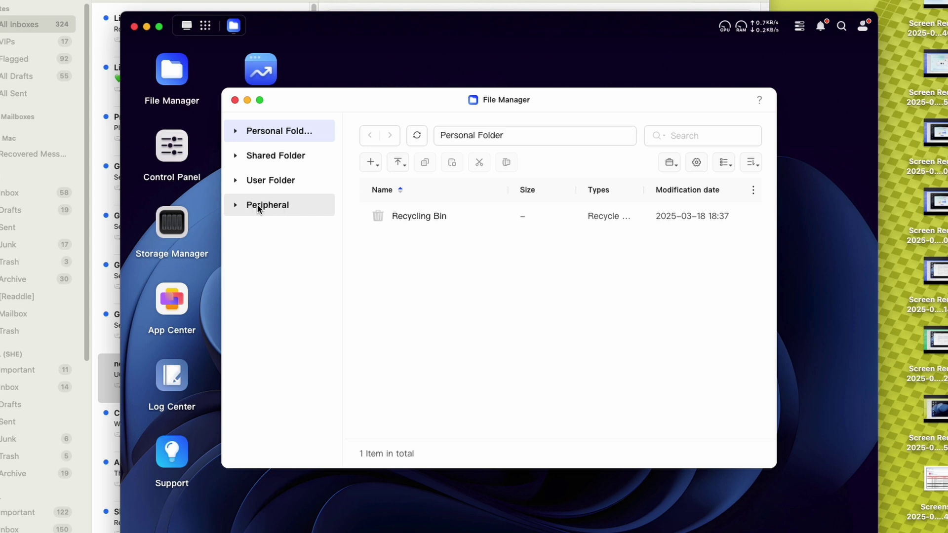
left_click(256, 206)
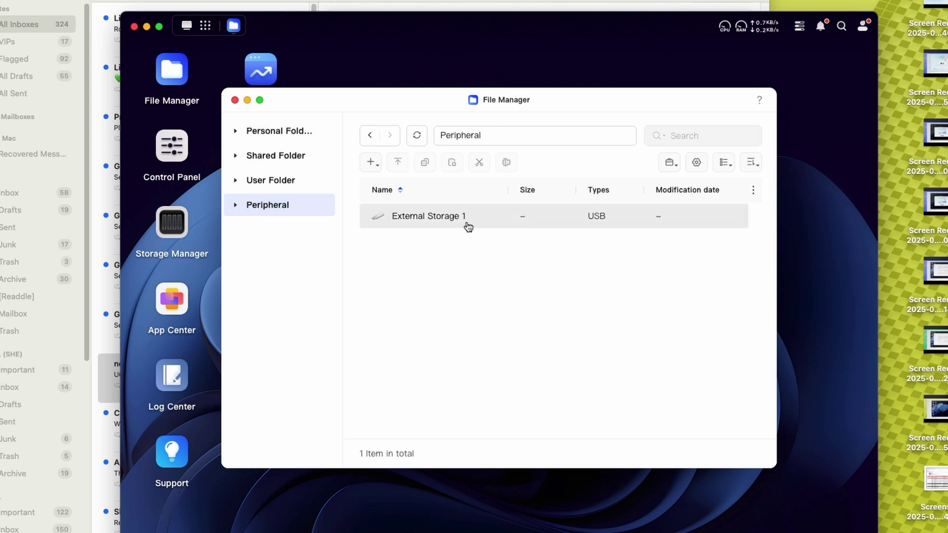